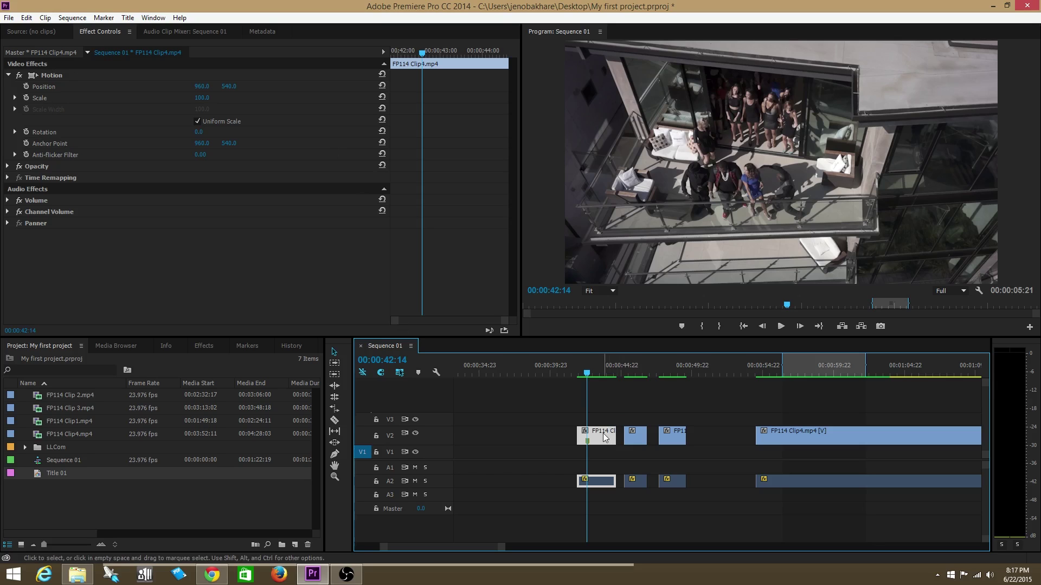
Step: Try enlarging the clip's Scale to about 174, then reset it to 100
left_click(42, 97)
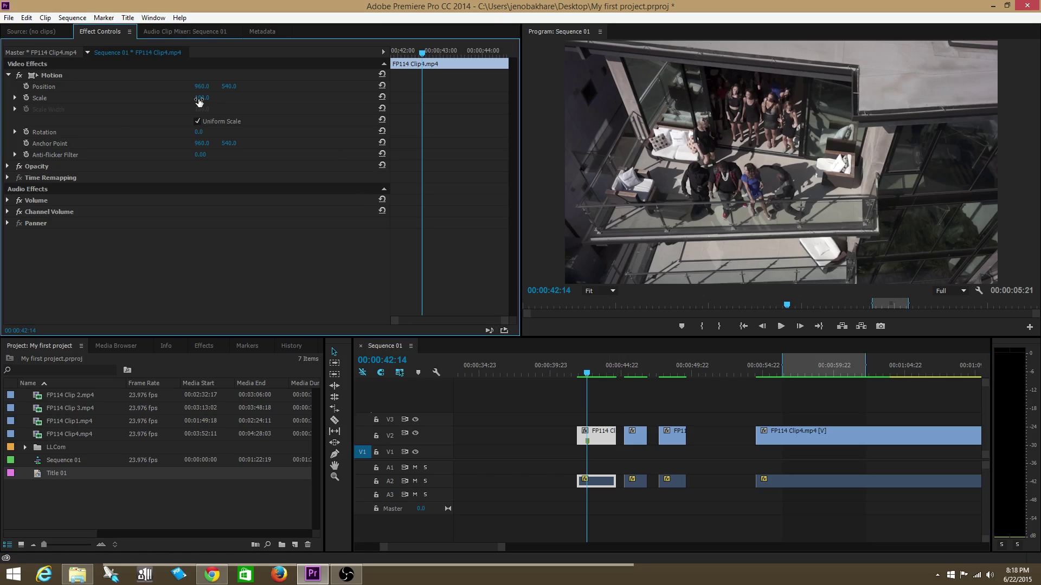
mouse_move(199, 102)
left_mouse_down()
mouse_move(209, 100)
mouse_move(208, 112)
left_mouse_up()
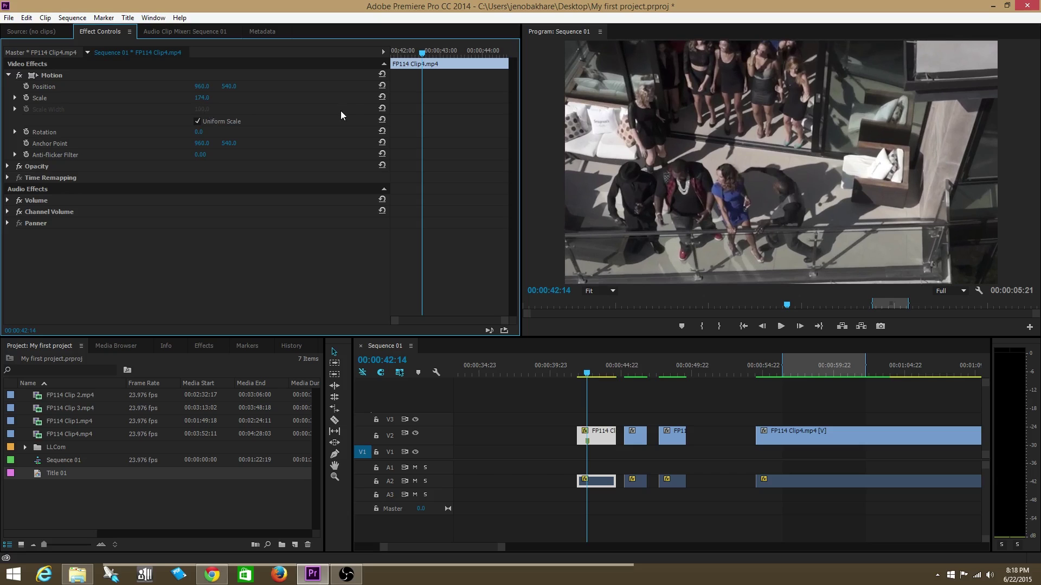
left_click(382, 97)
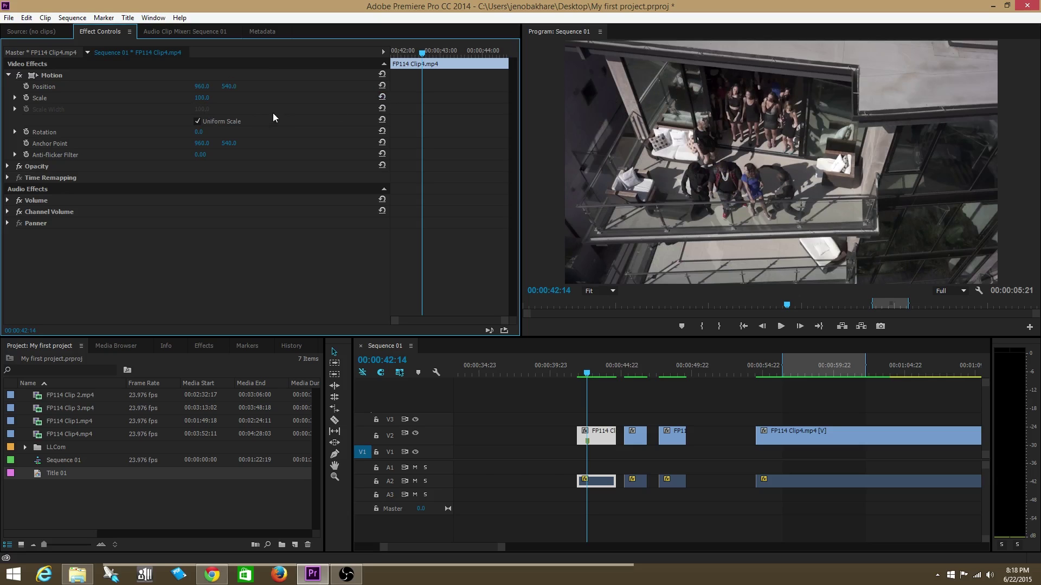
Step: Scrub FP114 Clip4 to its end, then back to its first frame at 00:00:41:20
left_click(390, 54)
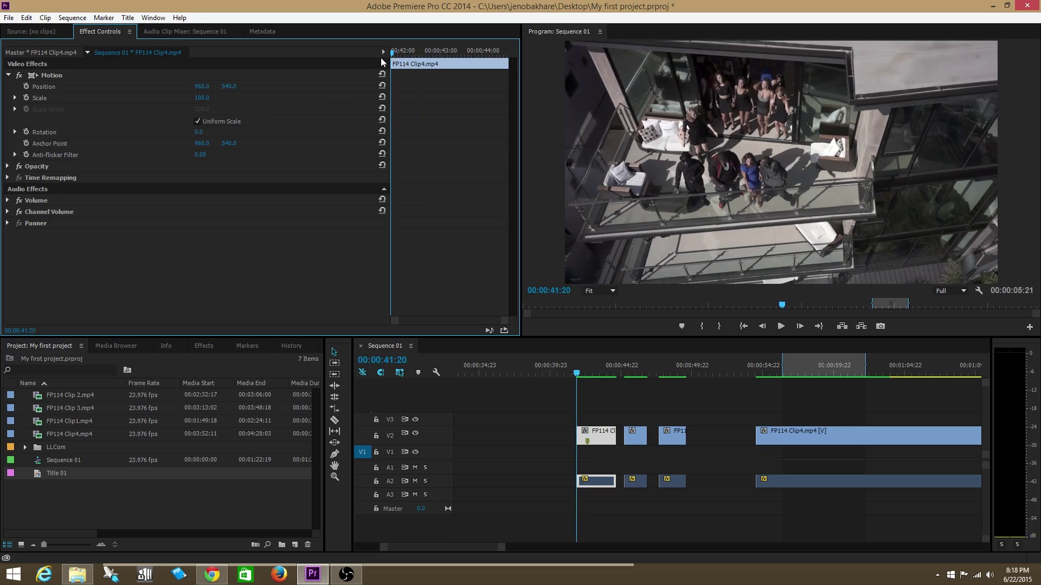
left_click_drag(391, 53, 452, 56)
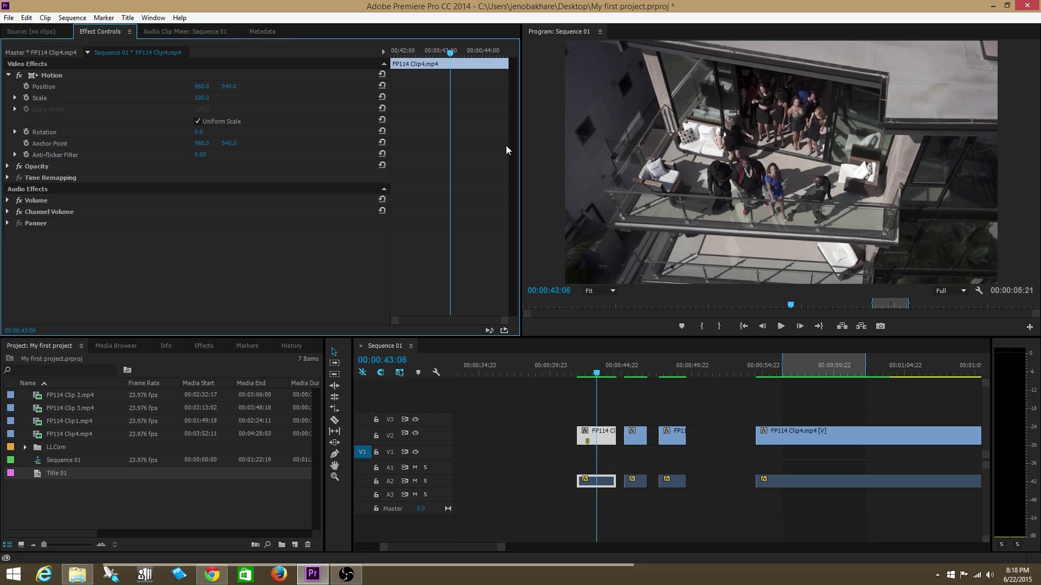
left_click_drag(451, 52, 392, 85)
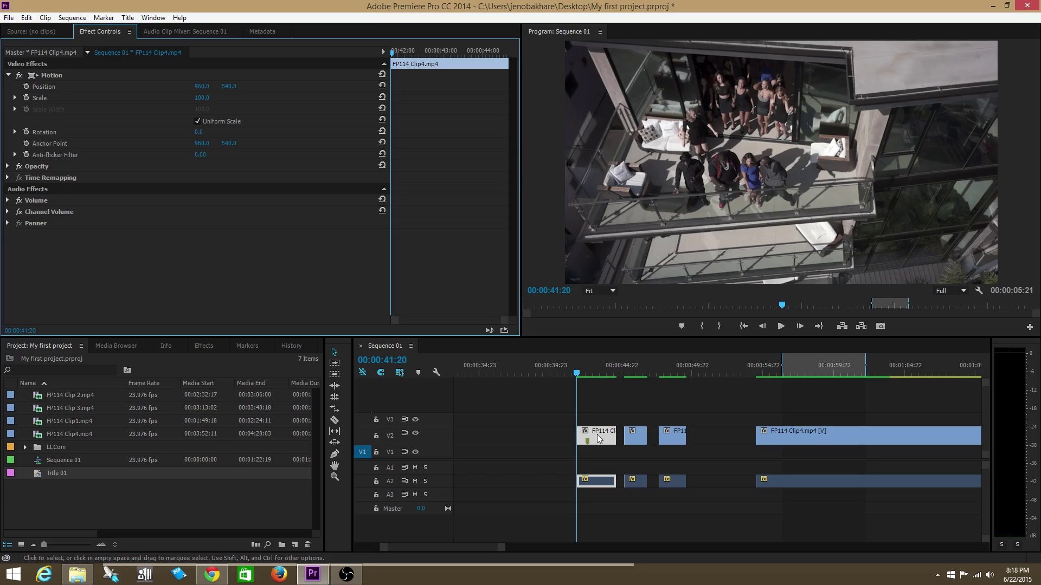
left_click(399, 51)
left_click_drag(399, 51, 518, 55)
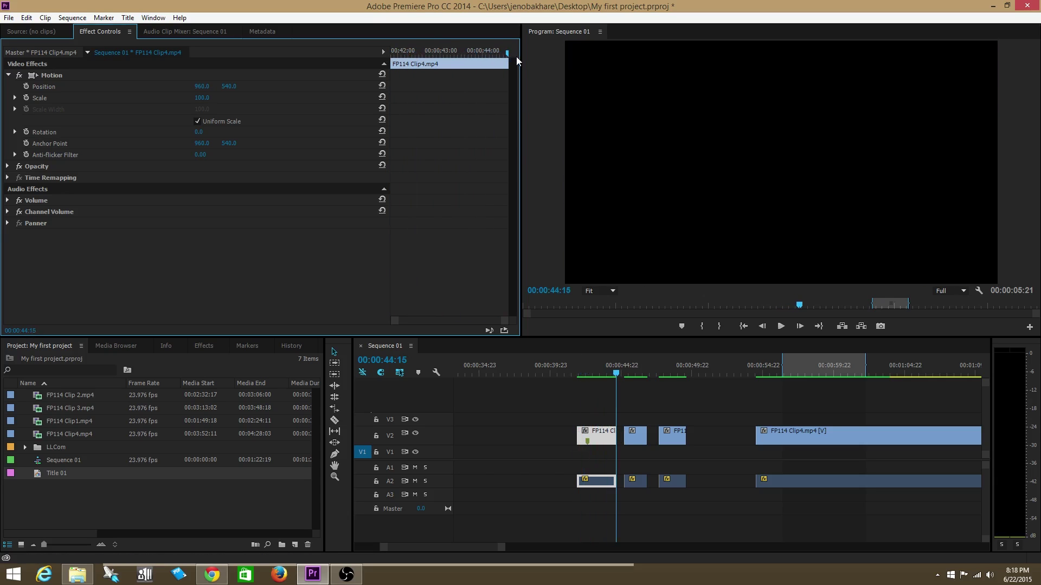
left_click(502, 53)
left_click_drag(503, 53, 391, 52)
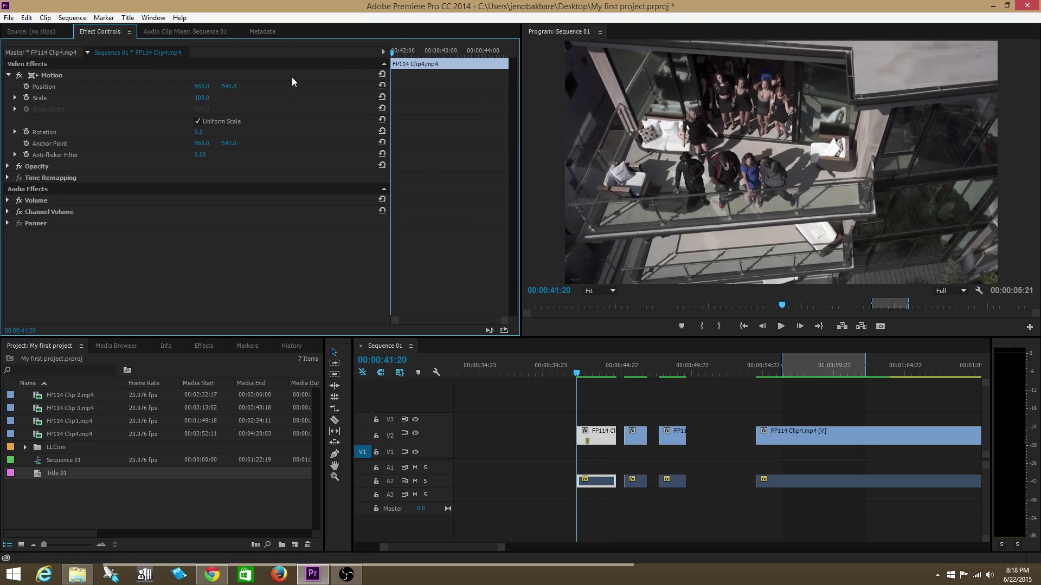
Step: Enable Scale keyframing with a 100.0 keyframe at 00:00:41:20, then move to 00:00:43:06
left_click(26, 99)
left_click_drag(395, 55, 452, 62)
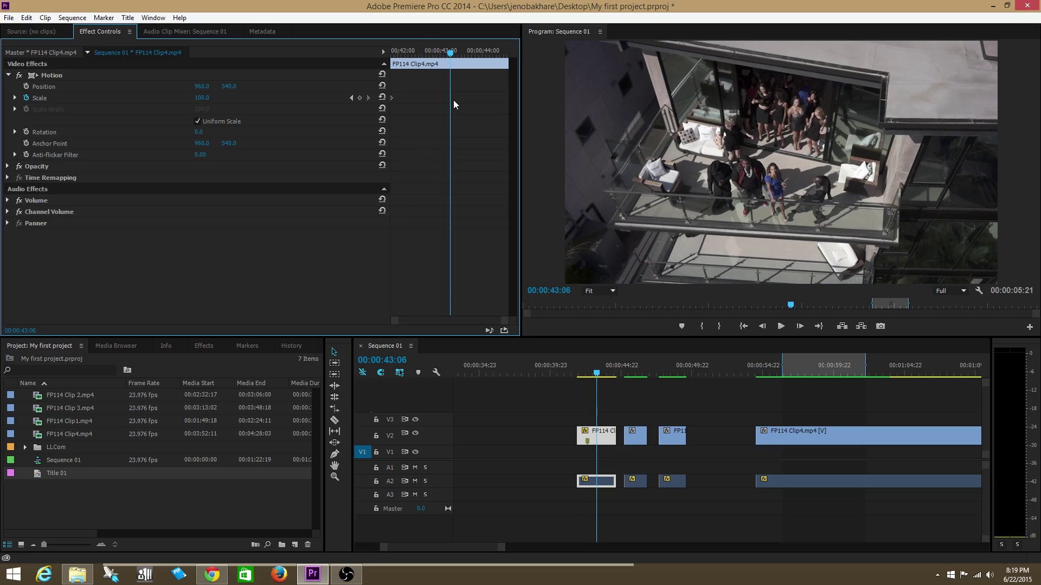
Step: Add a Scale keyframe at 00:00:43:06, entering 138, then raising it to 174
left_click(360, 98)
left_click(202, 98)
type("138")
key("Return")
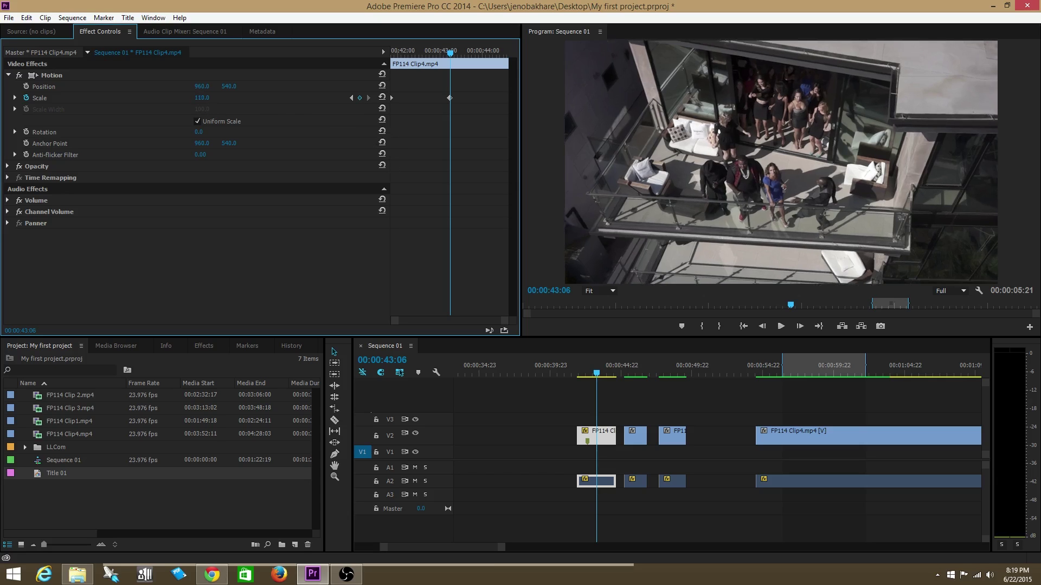
left_click_drag(202, 98, 221, 98)
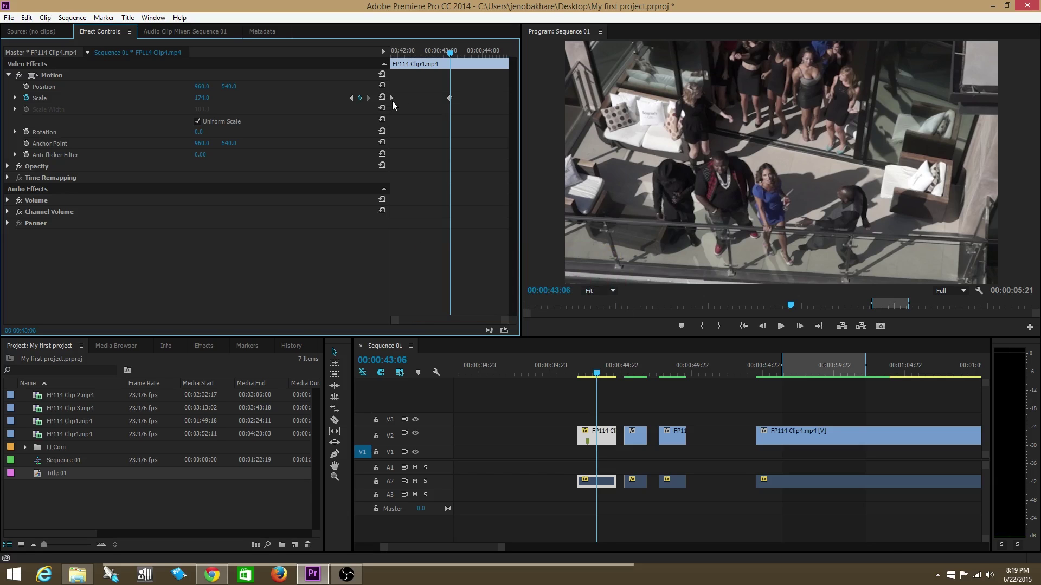
Step: Play the zoom-in from the clip start, then stop playback
left_click(392, 51)
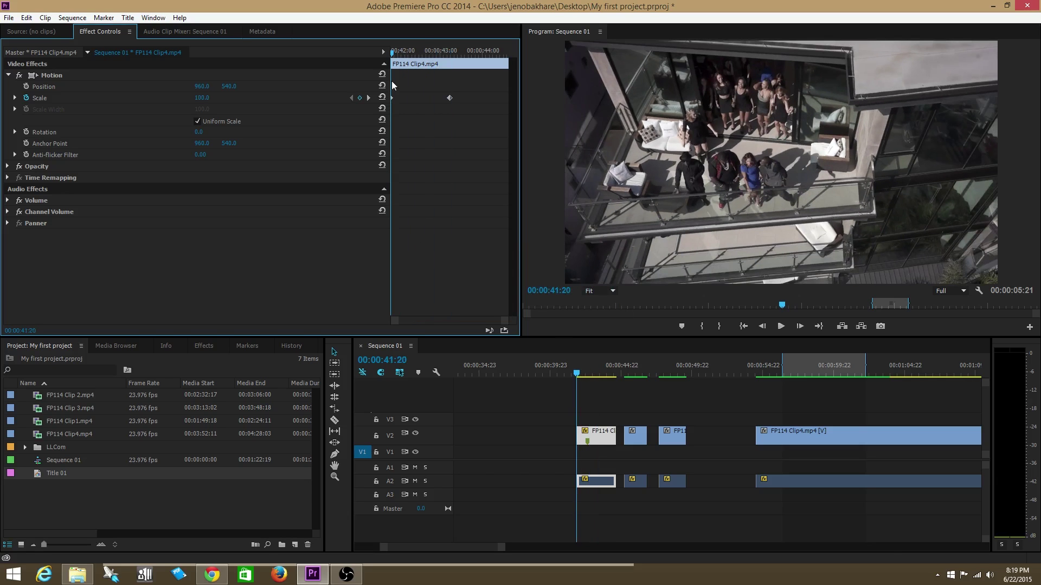
left_click(781, 326)
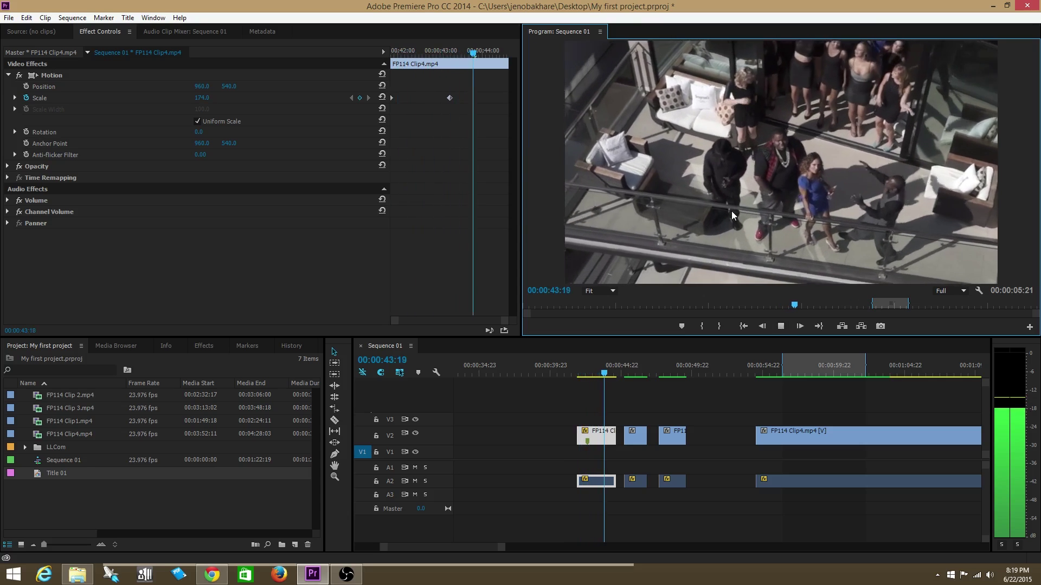
key("space")
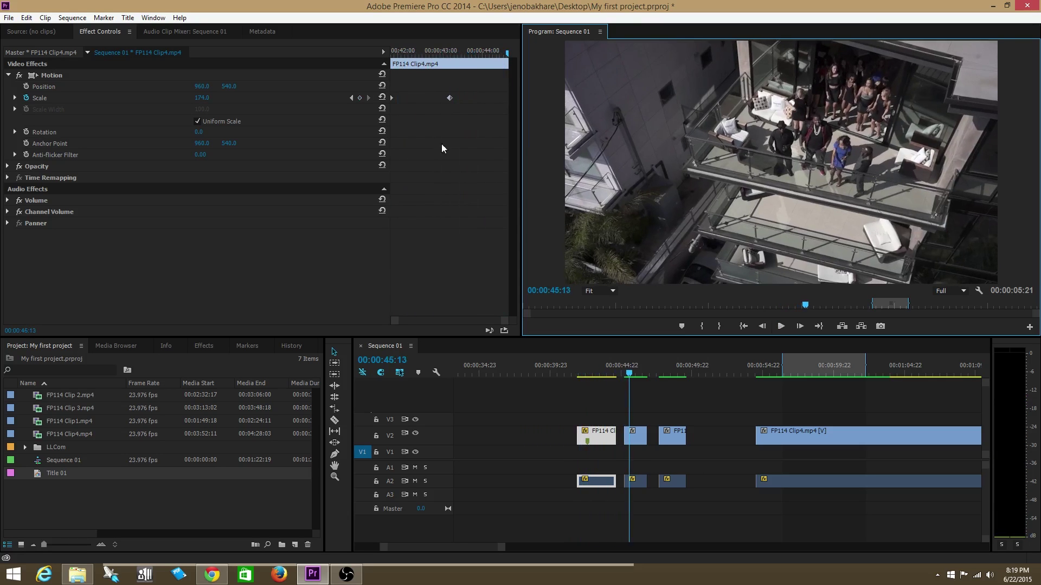
left_click(425, 51)
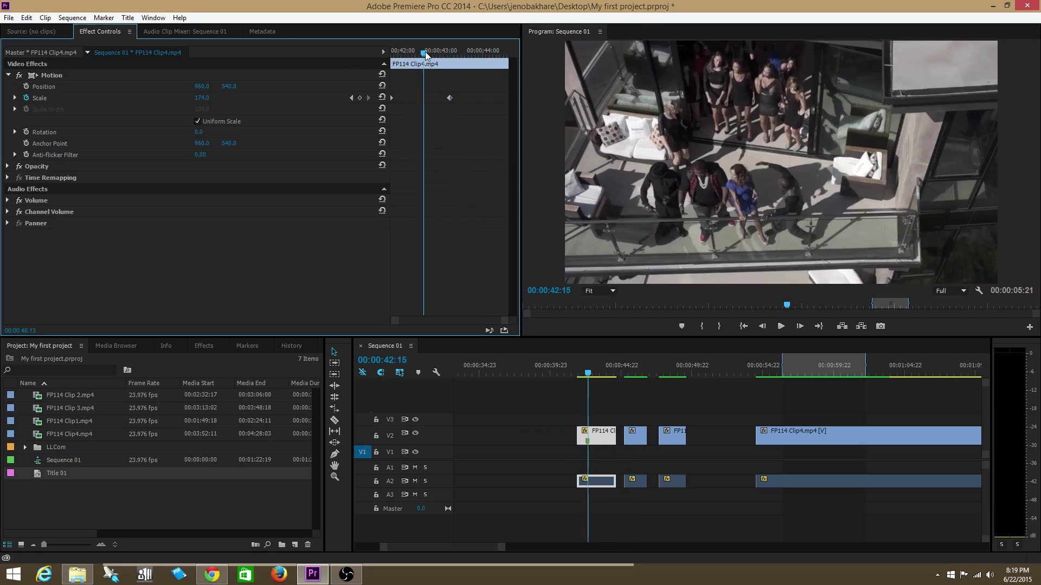
Step: Replace the 43:06 keyframe with a new one at the clip end and scale it below 100
left_click(369, 97)
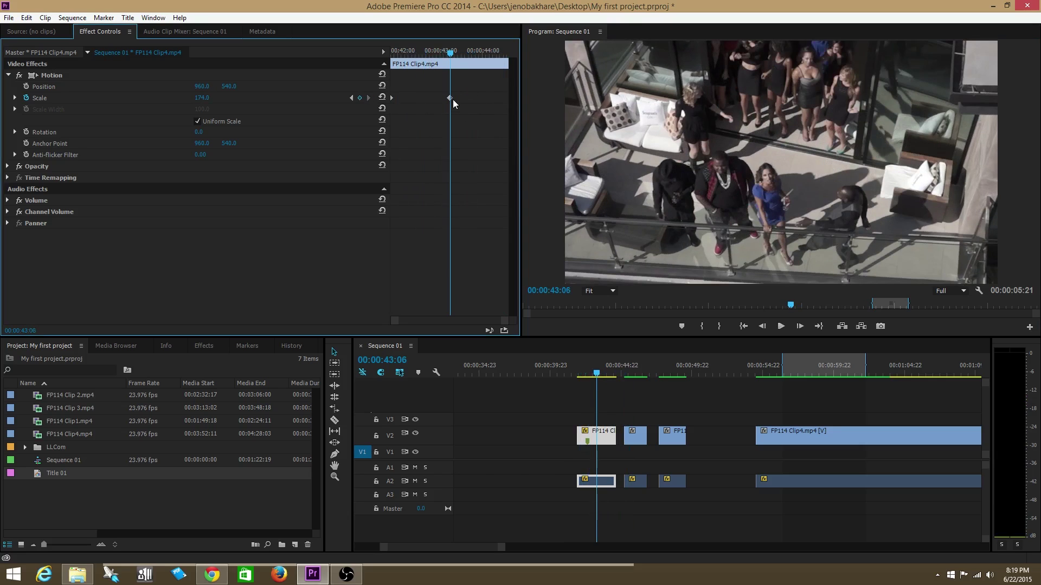
left_click(359, 97)
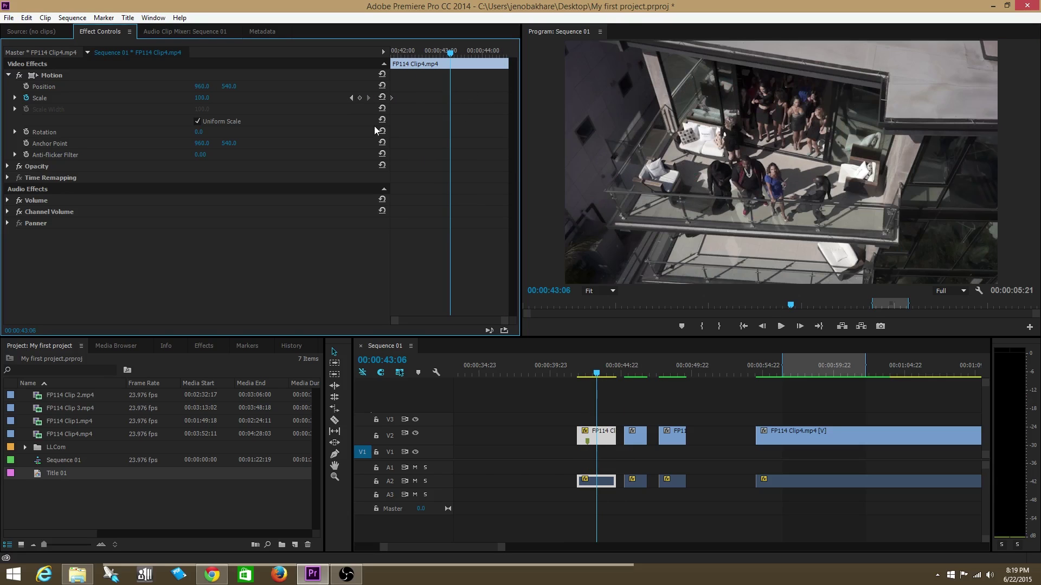
left_click(464, 51)
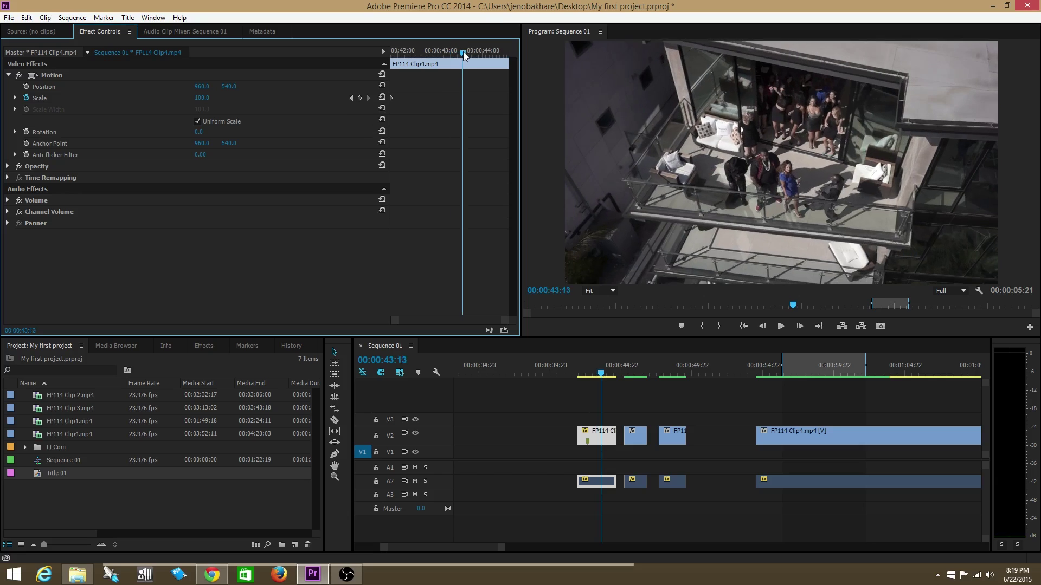
left_click(360, 97)
left_click_drag(464, 98, 513, 101)
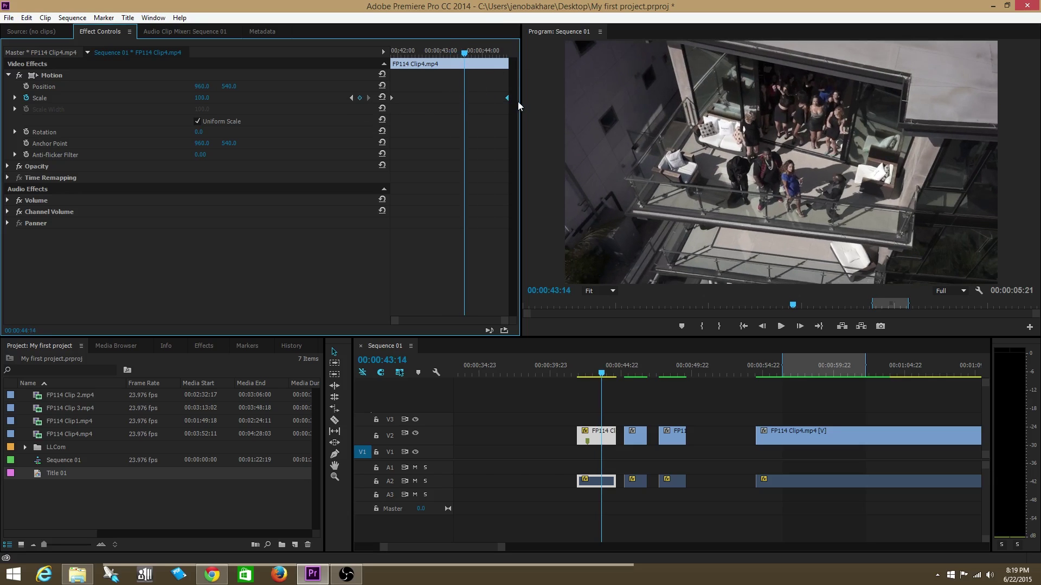
left_click_drag(206, 98, 171, 98)
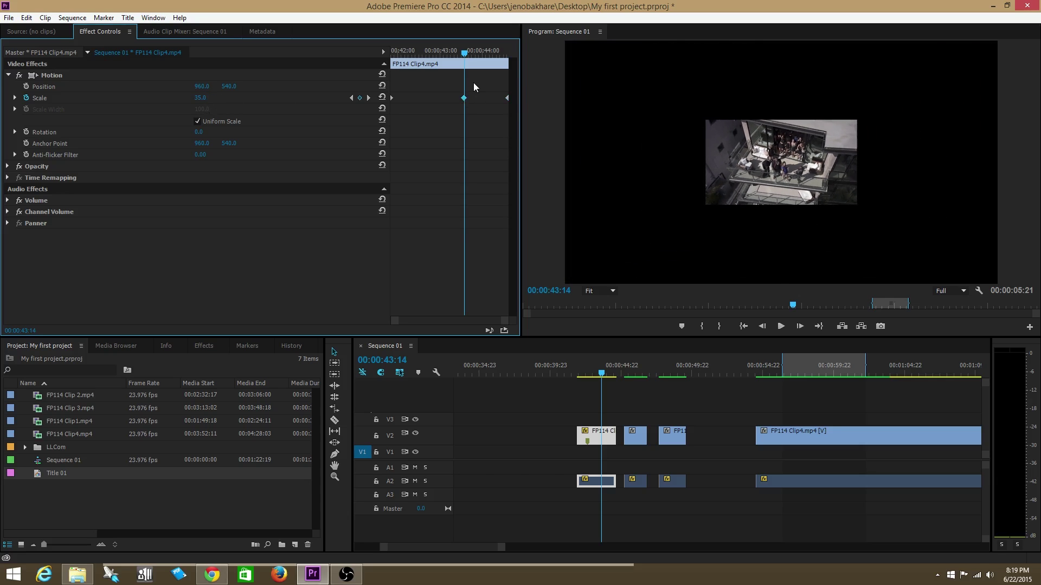
key("ctrl+z")
Step: Play the zoom-out animation from the clip start and stop at 00:00:42:18
key("Down")
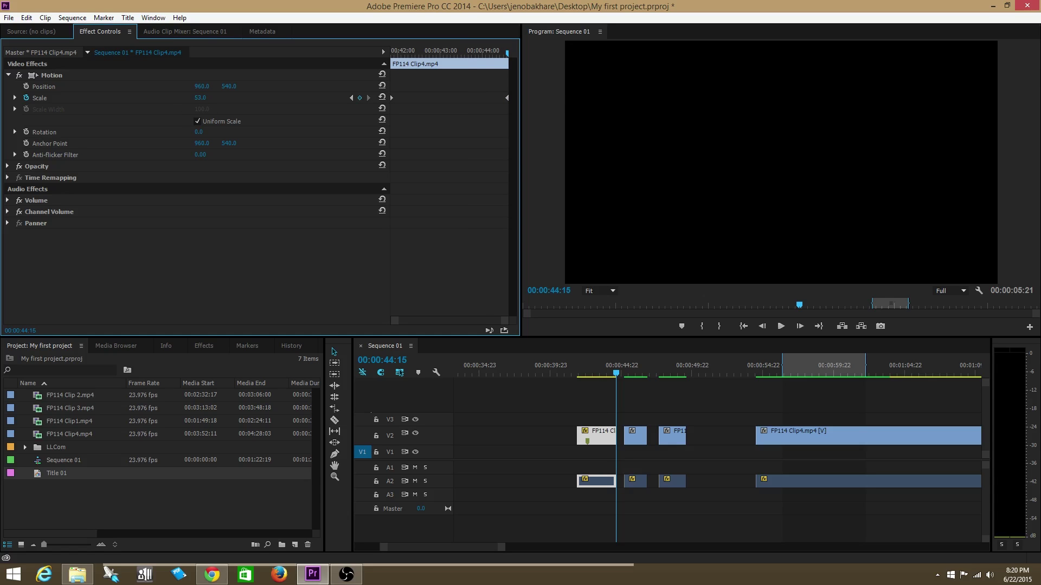
left_click_drag(433, 52, 382, 48)
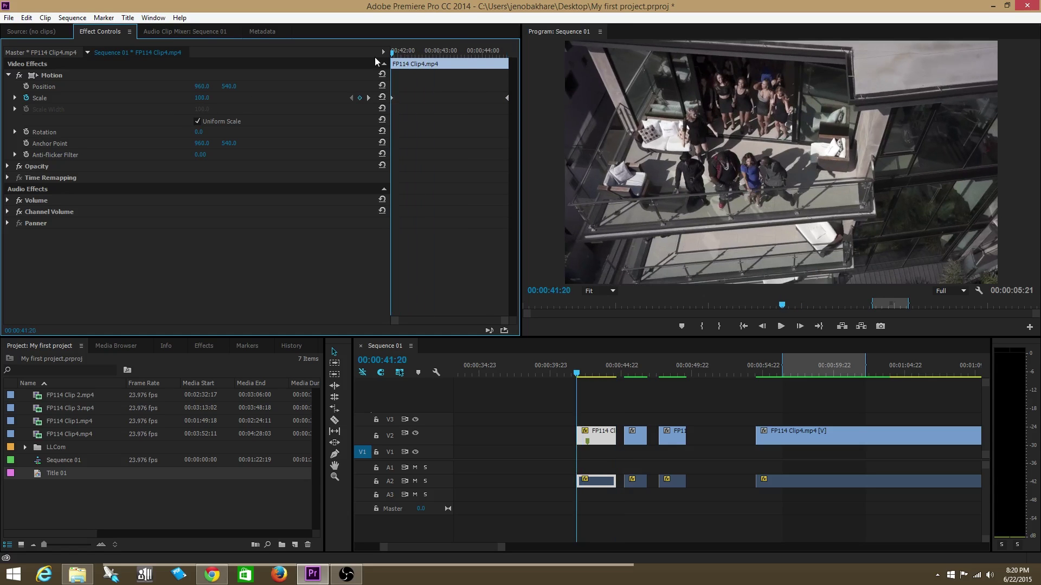
key("space")
left_click(547, 193)
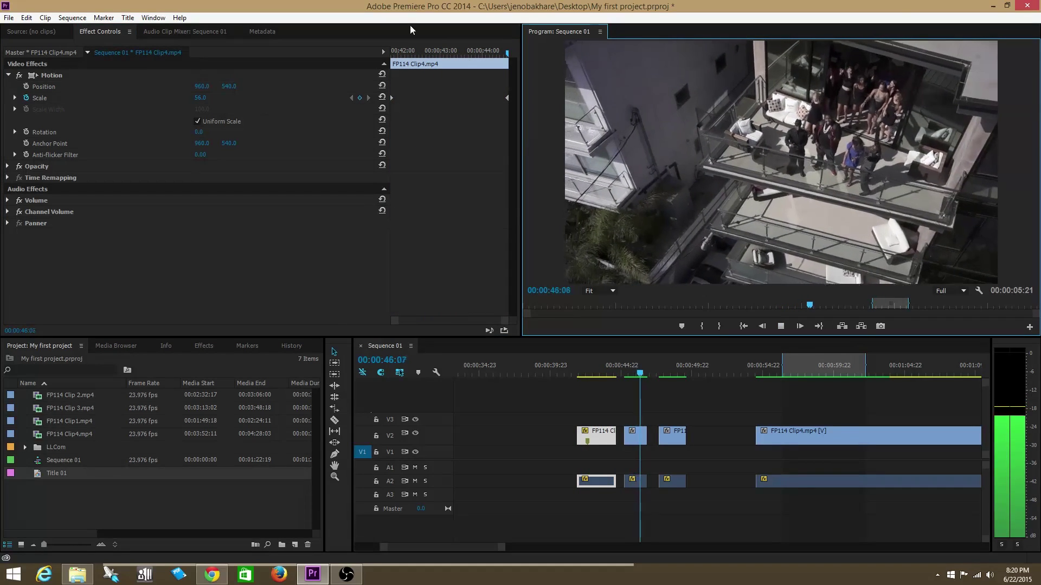
left_click(428, 52)
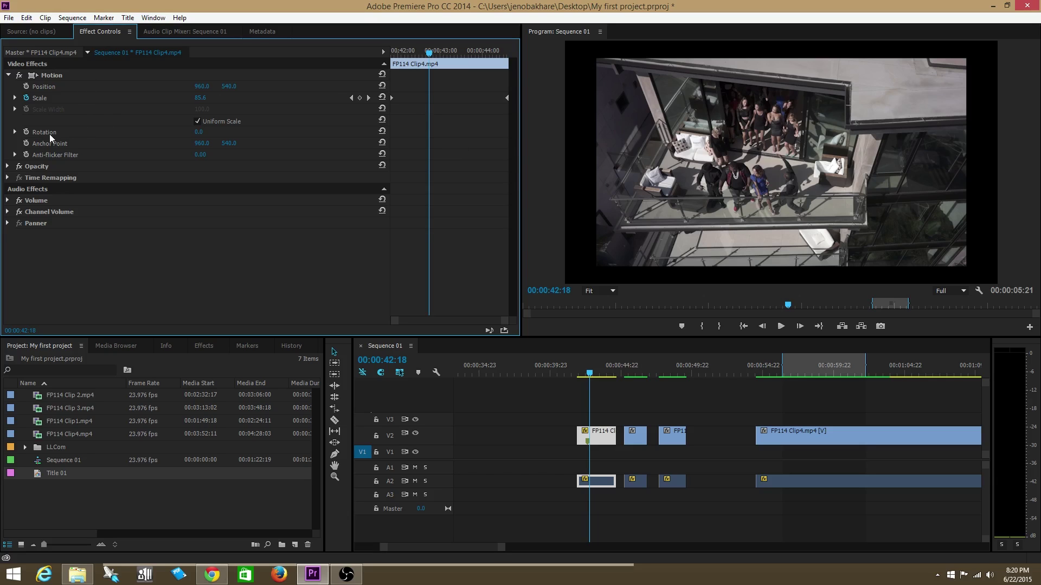
Step: Save the project with the Scale zoom-out animation using Ctrl+S
left_click(44, 202)
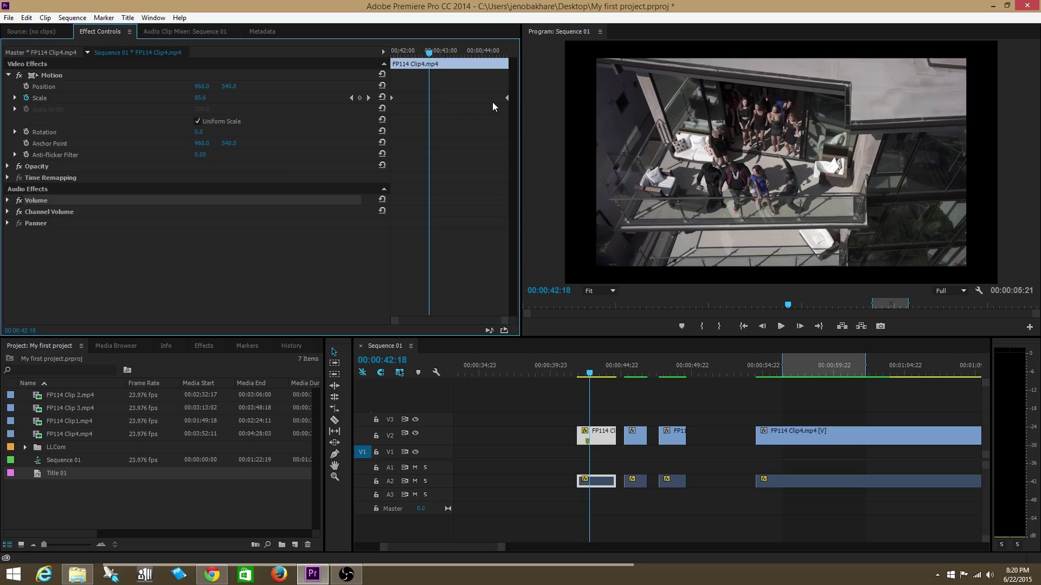
key("ctrl+s")
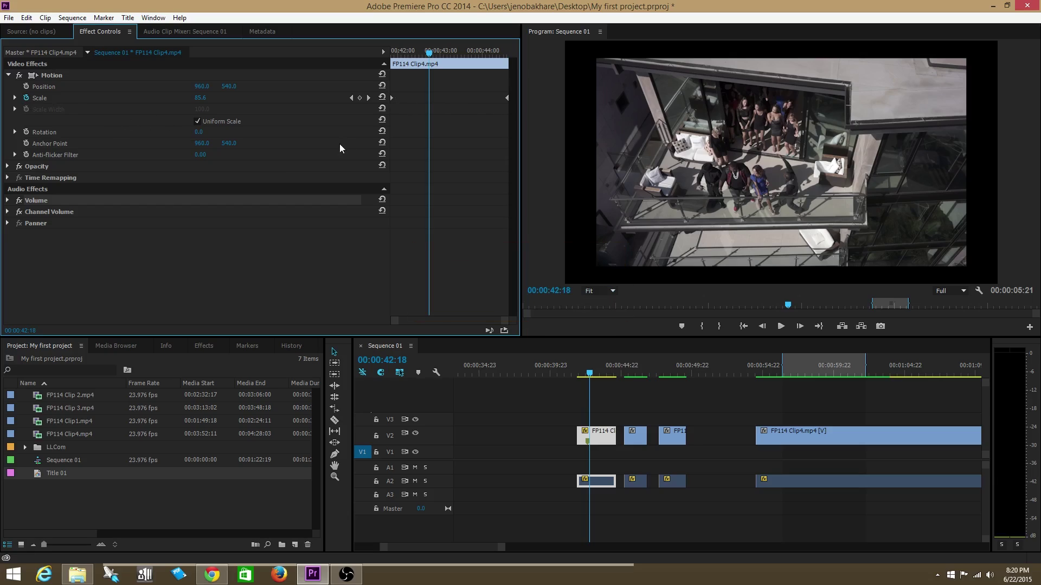